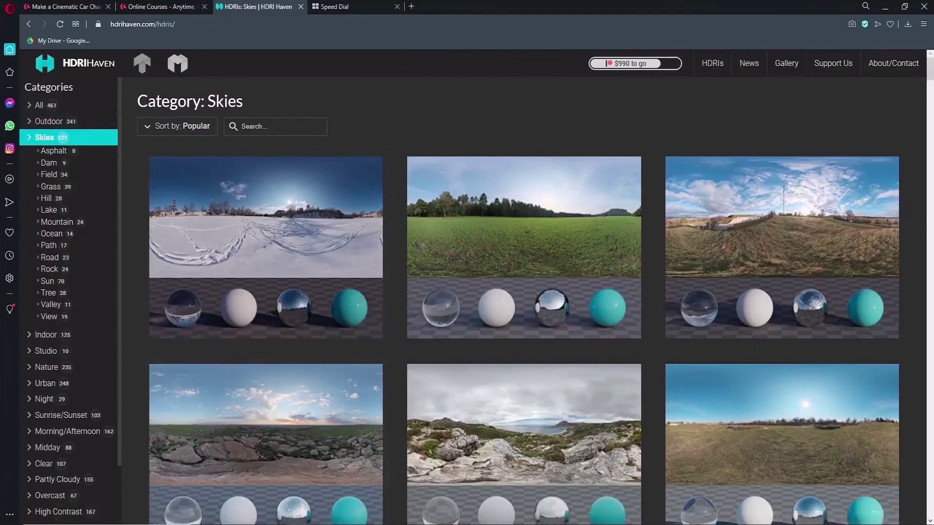
Step: Switch to Blender, move the Sky Texture node down below the Background node and disconnect it from the Background's Color input
key(alt+Tab)
click(303, 229)
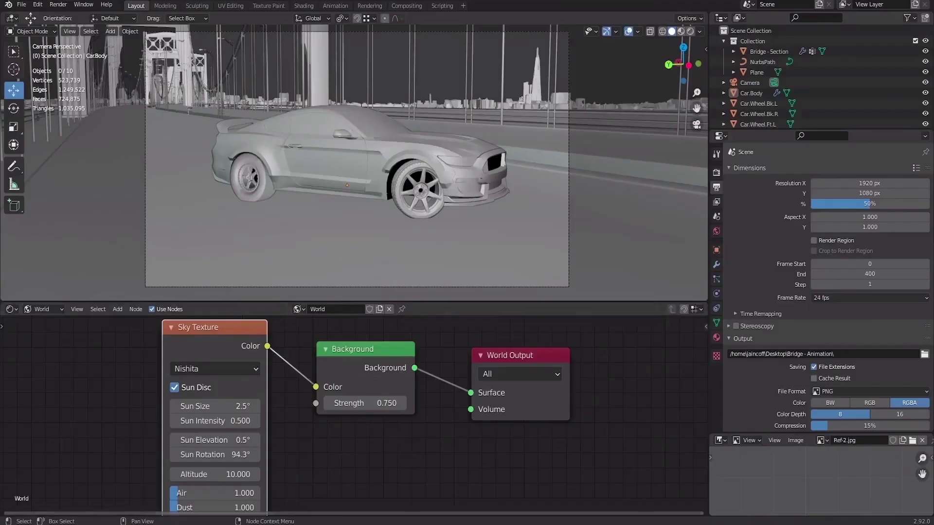
scroll(321, 389, down, 1)
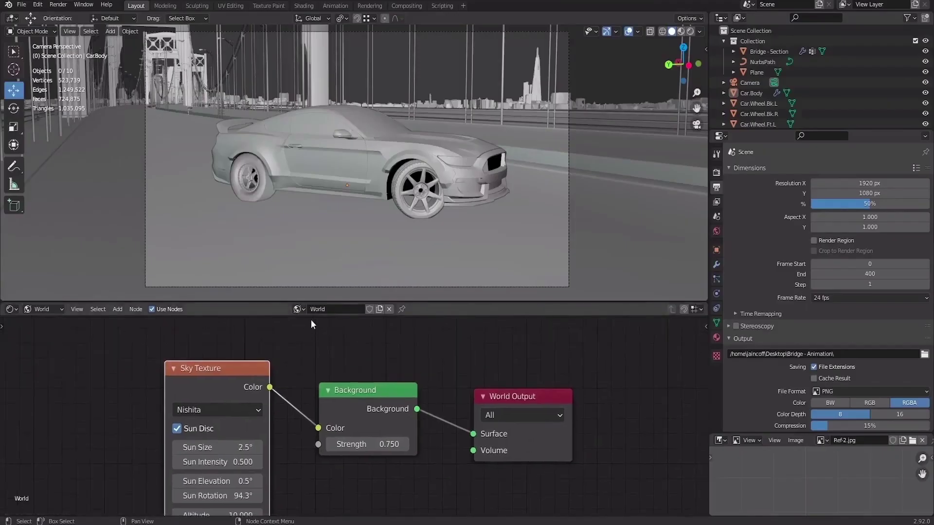
scroll(297, 355, down, 2)
middle_drag(296, 372, 286, 369)
drag(232, 348, 233, 443)
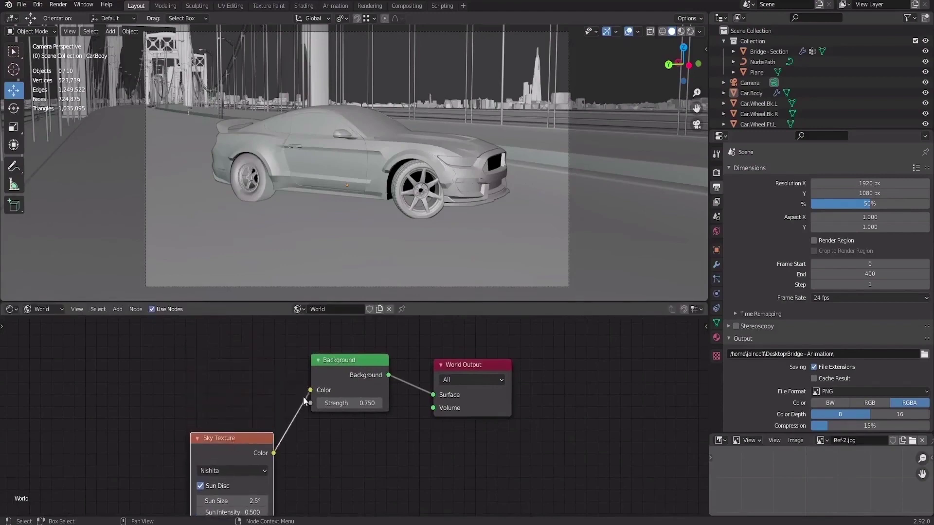
drag(310, 390, 292, 407)
middle_drag(291, 417, 299, 445)
Step: Add an Environment Texture node to the world shader and connect its Color output to the Background node's Color input
key(shift+a)
click(191, 349)
text(envi)
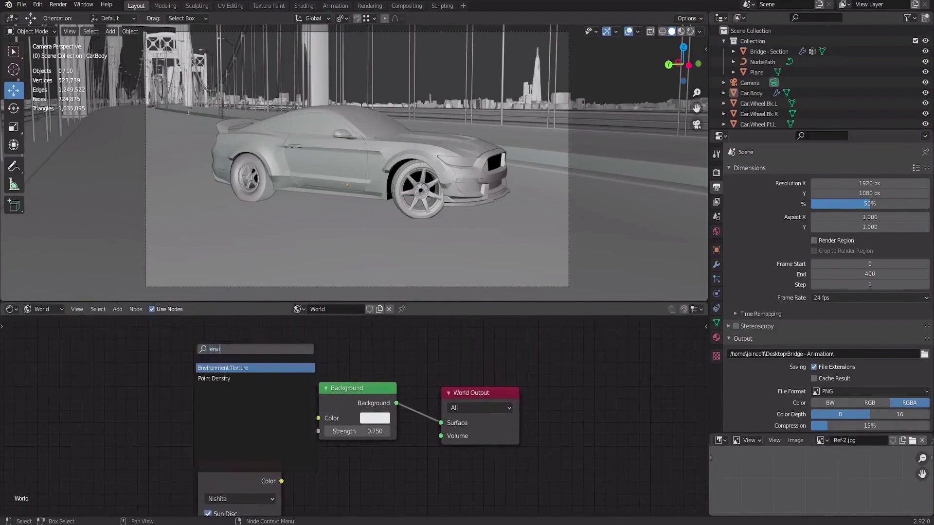
key(Return)
click(138, 346)
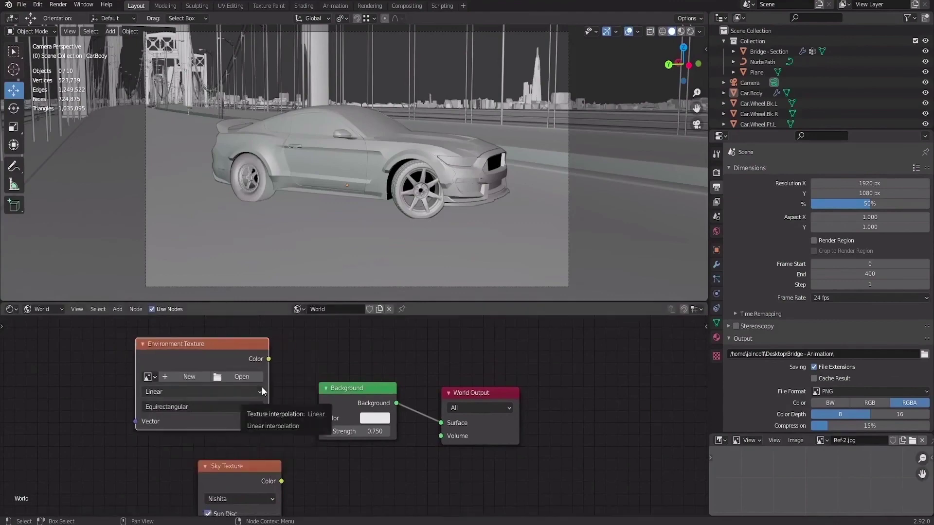
drag(269, 358, 318, 418)
Step: Load HDRI.hdr from the Textures\HDRI folder into the Environment Texture node
click(244, 374)
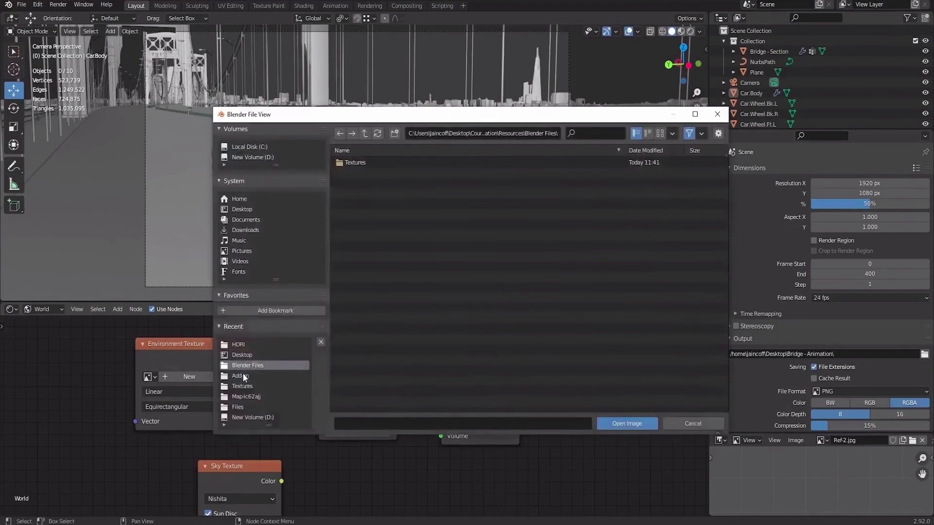
double_click(351, 162)
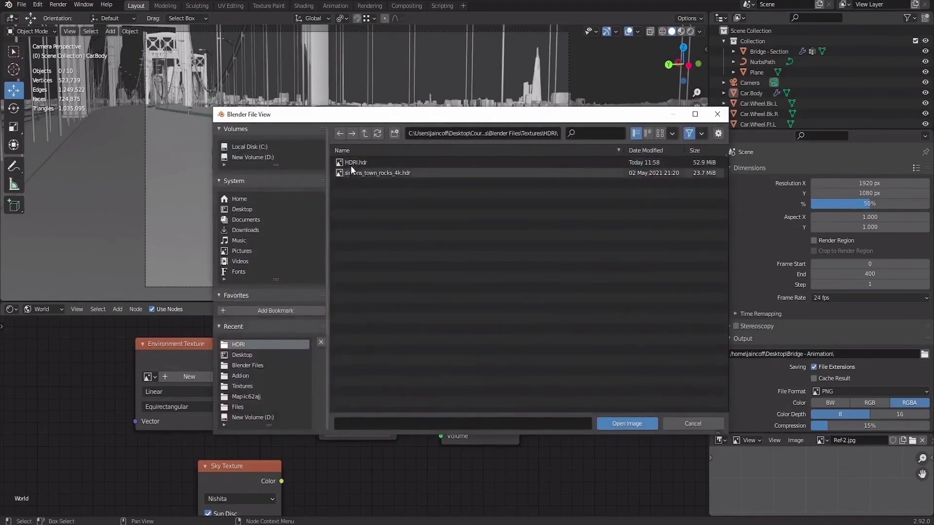
click(351, 163)
double_click(351, 165)
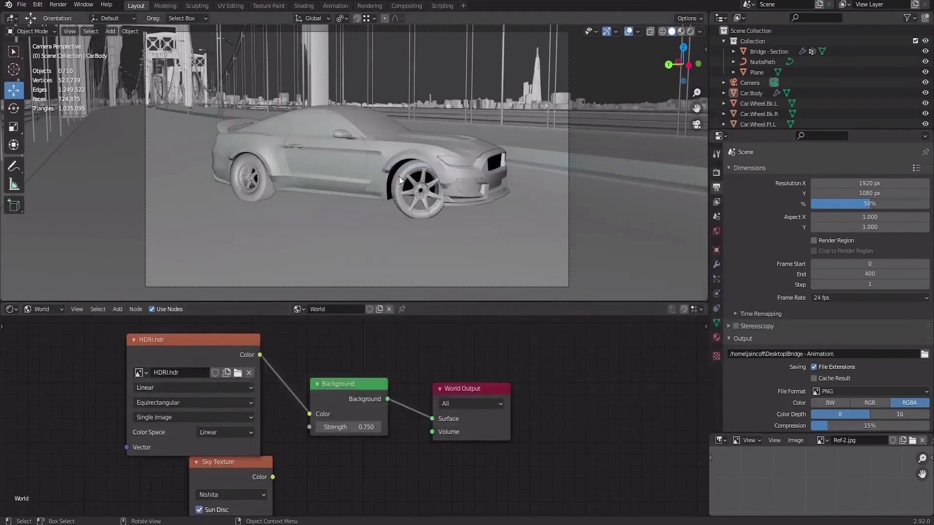
Step: Show the scene in rendered shading and examine the HDRI lighting on the car and bridge from outside the camera
key(z)
click(406, 114)
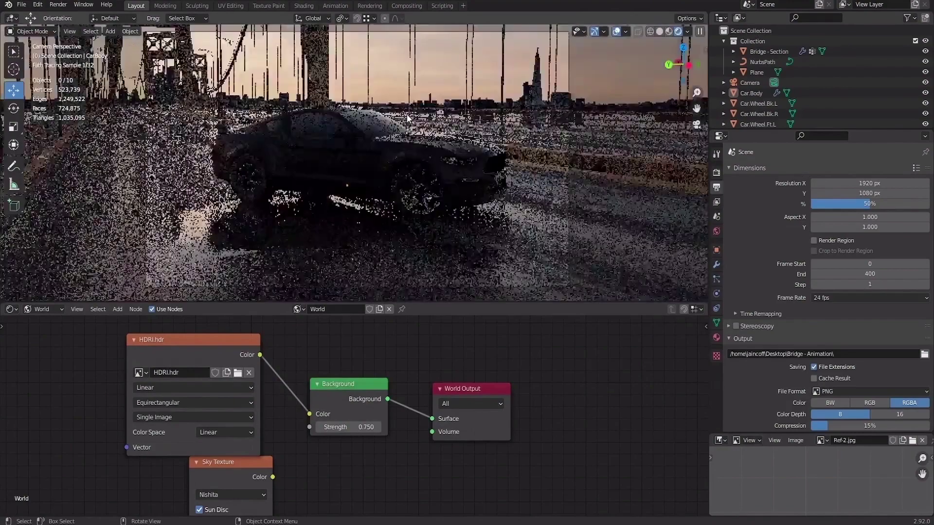
middle_drag(407, 115, 395, 105)
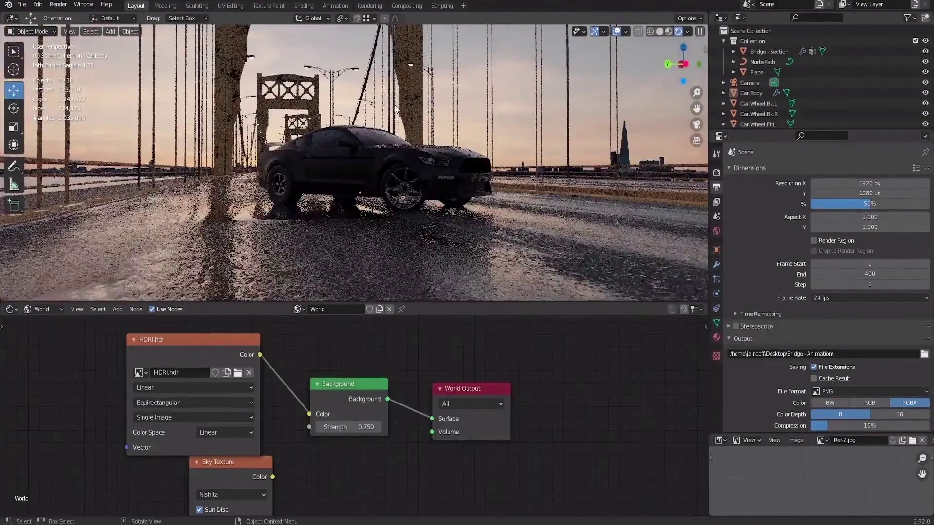
mouse_move(367, 151)
middle_down()
mouse_move(393, 191)
mouse_move(426, 200)
mouse_move(401, 199)
middle_up()
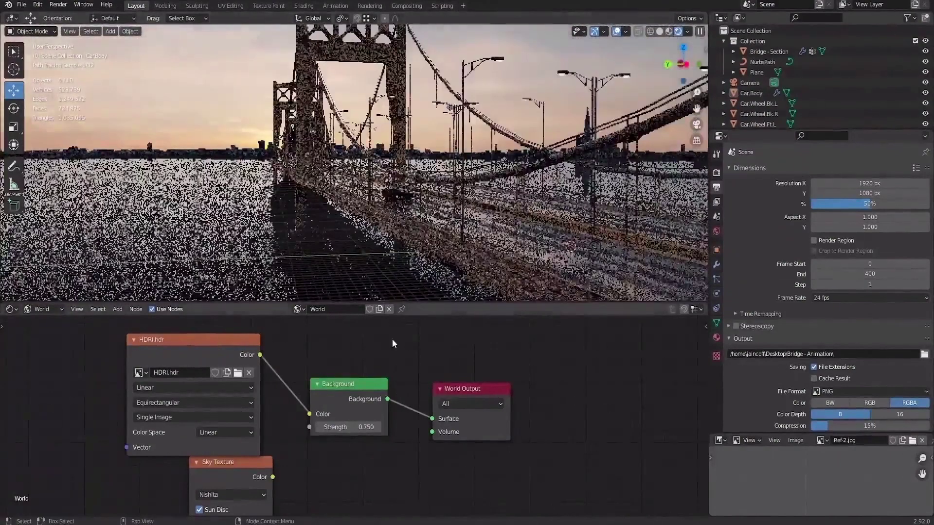
Step: Set the Background node's strength to 1.5 and return to the camera view
click(348, 427)
text(1.5)
key(Return)
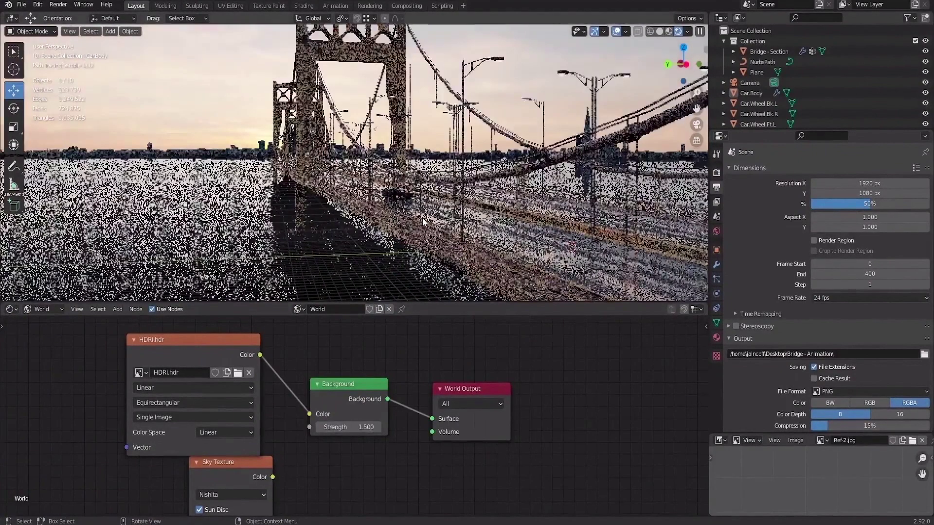
key(KP_0)
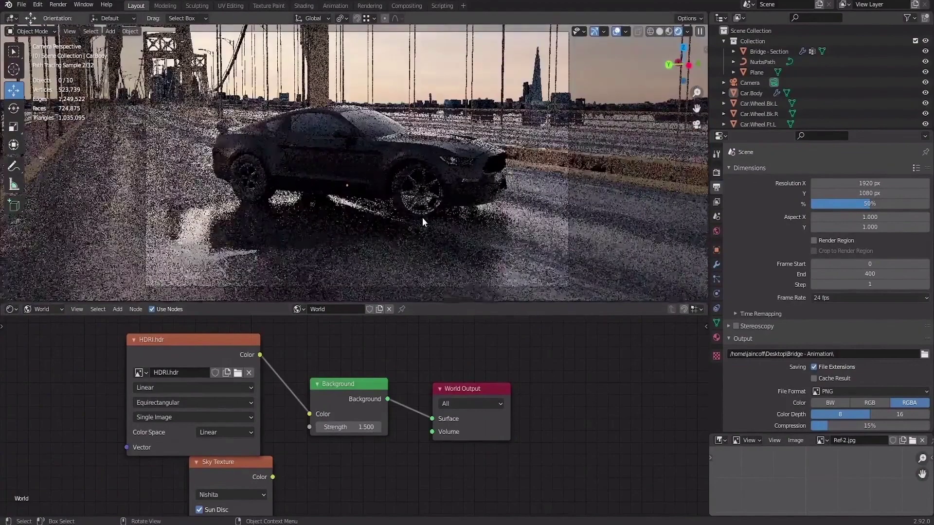
Step: Examine the sun's position relative to the whole bridge from a distance, and return the viewport to solid shading
middle_drag(423, 217, 398, 212)
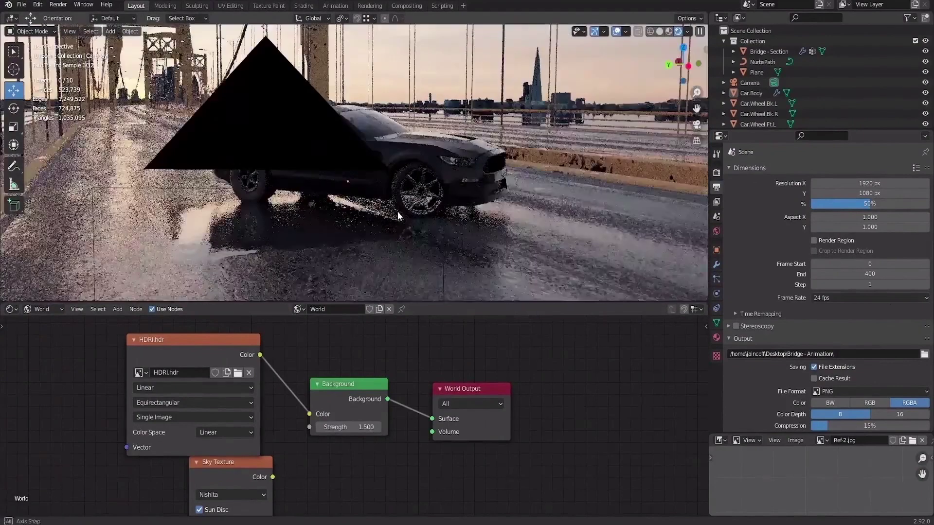
scroll(396, 212, down, 15)
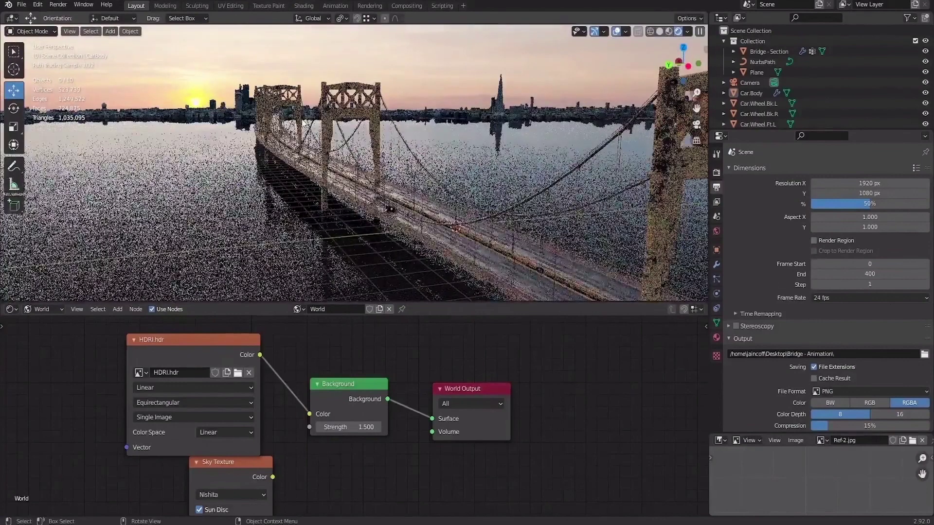
middle_drag(267, 417, 395, 436)
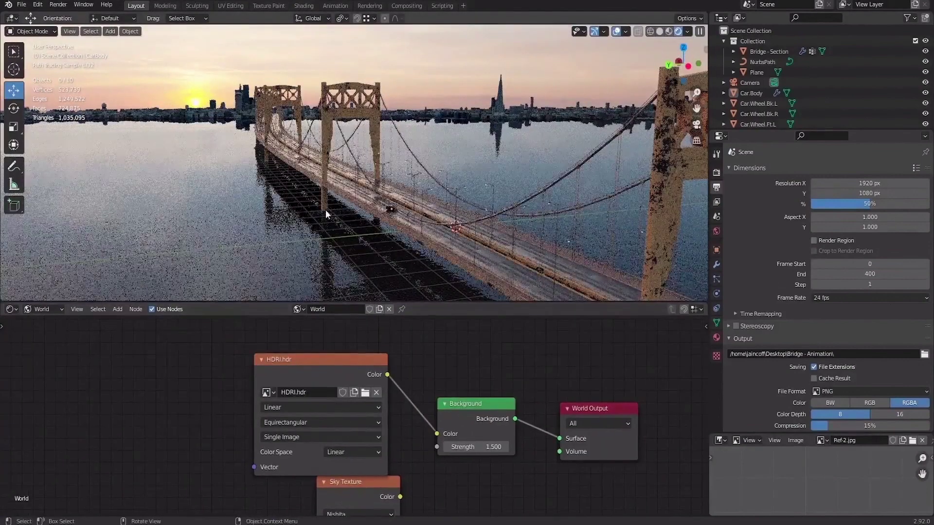
key(z)
click(381, 203)
Step: Add a Mapping node and place it in front of the HDRI.hdr texture node in the world shader
middle_drag(301, 421, 305, 403)
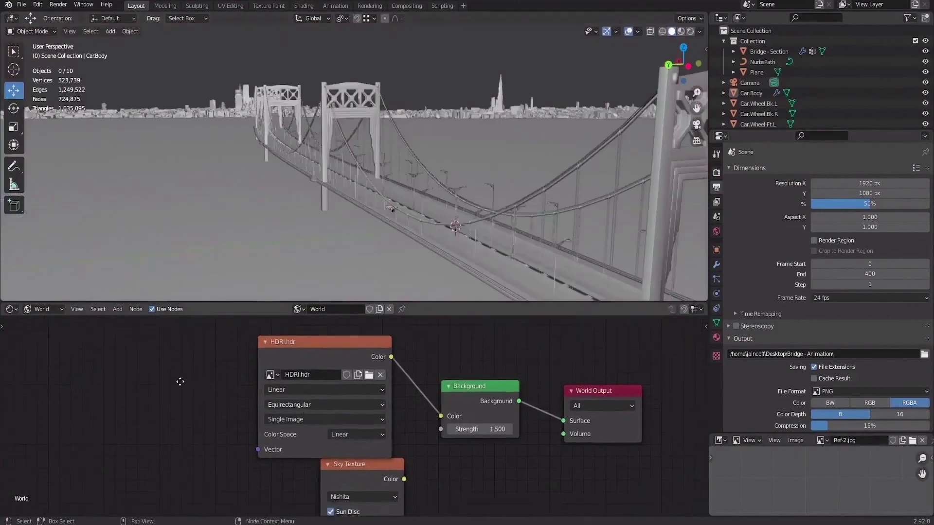
middle_drag(202, 388, 217, 390)
key(shift+a)
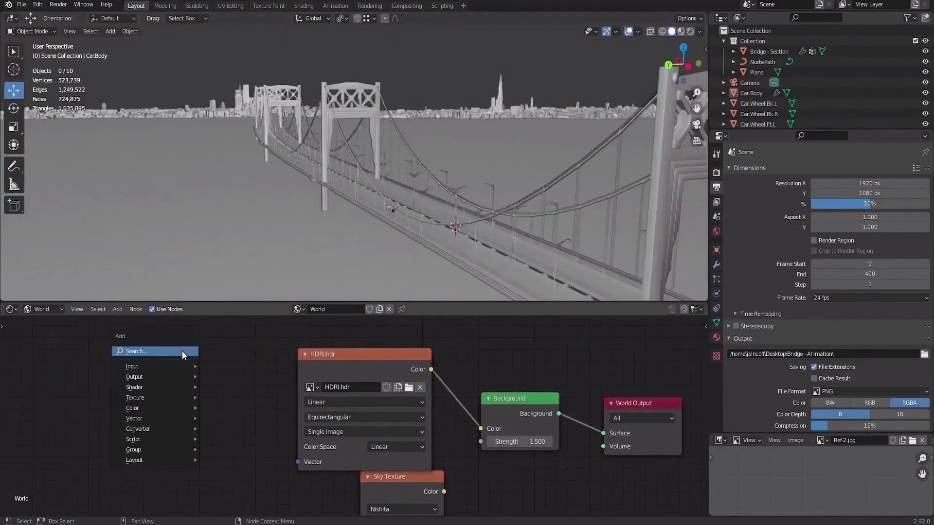
click(182, 351)
text(mapping)
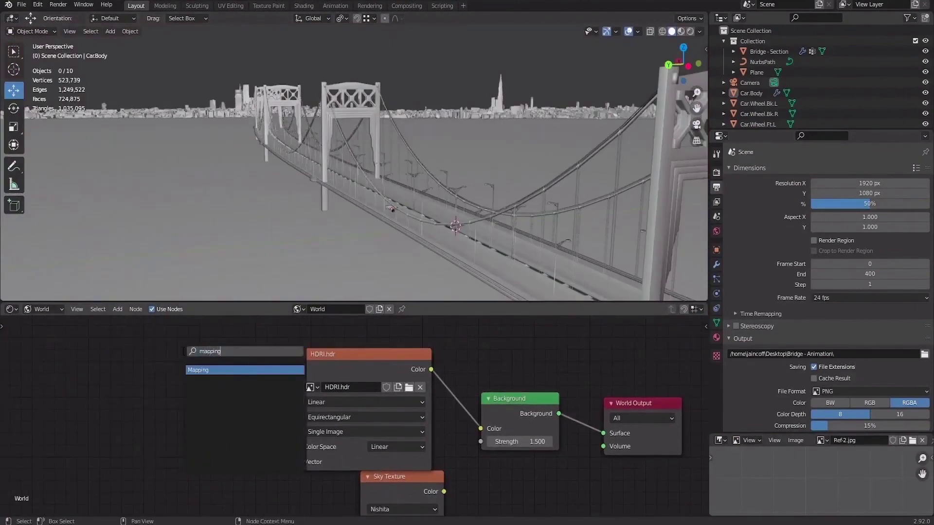
key(Return)
click(182, 351)
Step: Add a Texture Coordinate node and place it in front of the Mapping node
middle_drag(94, 360, 260, 360)
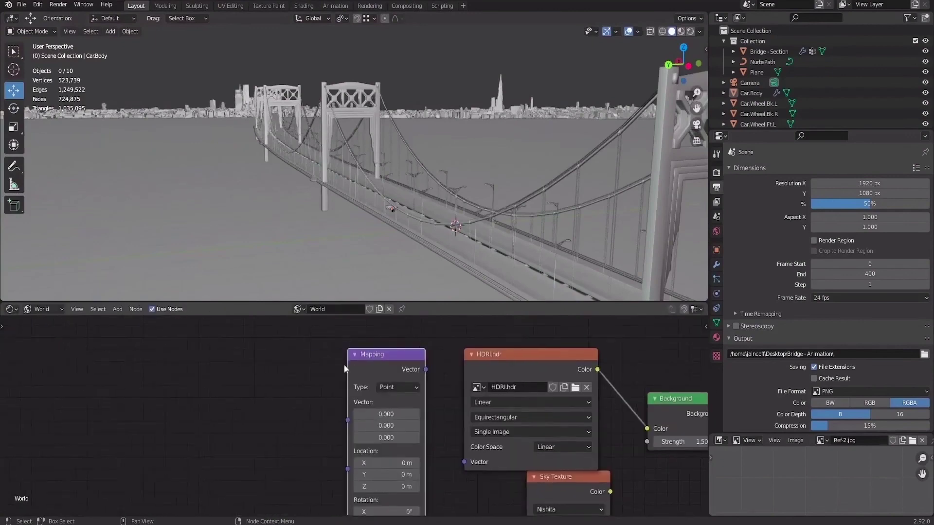
key(shift+a)
click(252, 345)
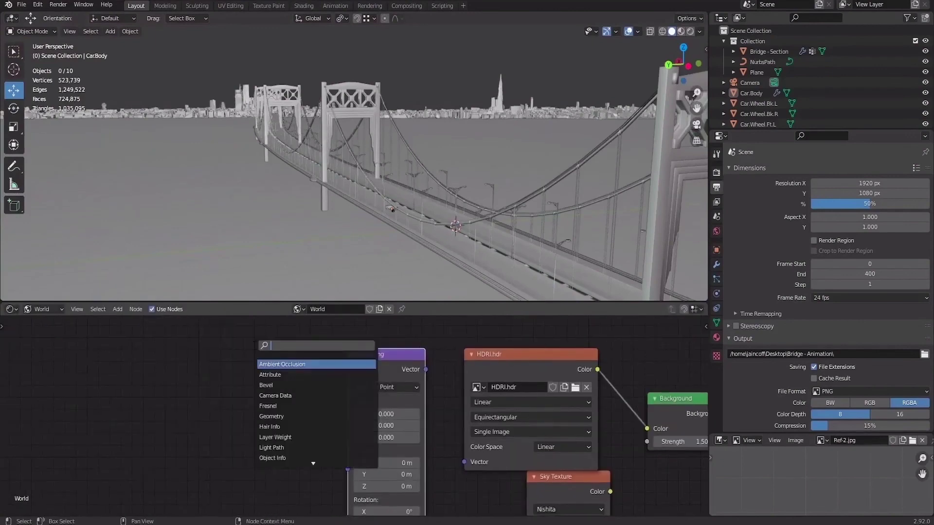
text(texture)
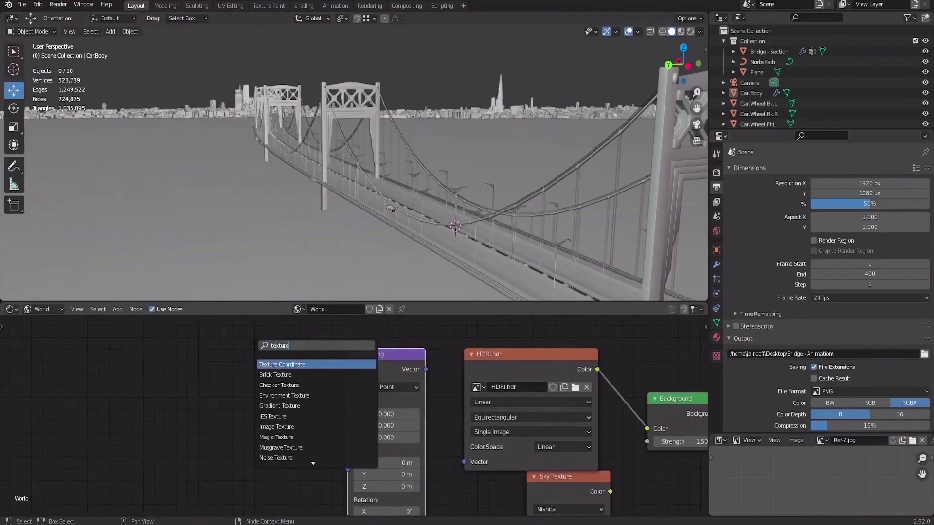
key(Return)
click(210, 357)
Step: Connect the Generated texture coordinates to the Mapping node's Vector input, and the Mapping output to the HDRI texture's Vector input
middle_drag(294, 382, 253, 355)
drag(248, 351, 306, 392)
drag(385, 342, 423, 435)
middle_drag(423, 435, 344, 389)
middle_drag(311, 463, 288, 449)
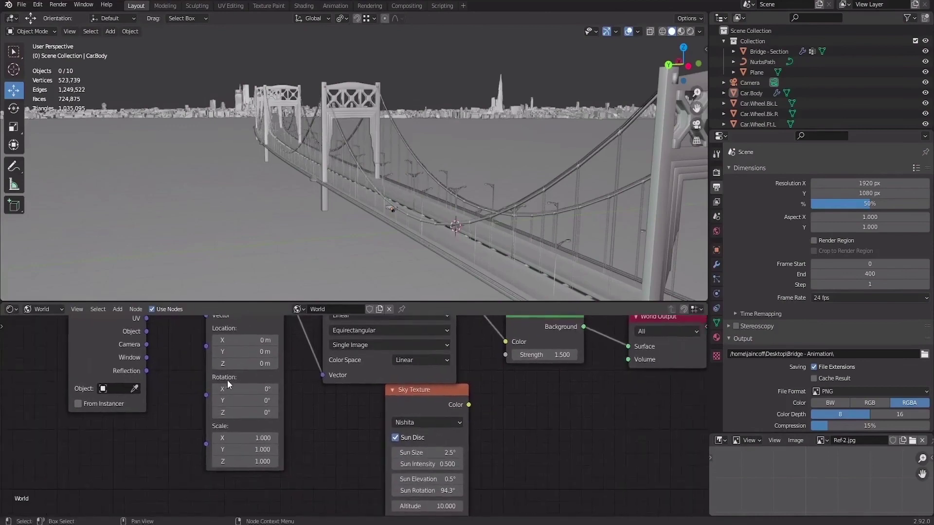
Step: In rendered shading, set the Mapping node's Z rotation to 30° and look through the camera
drag(260, 412, 297, 412)
key(Escape)
key(z)
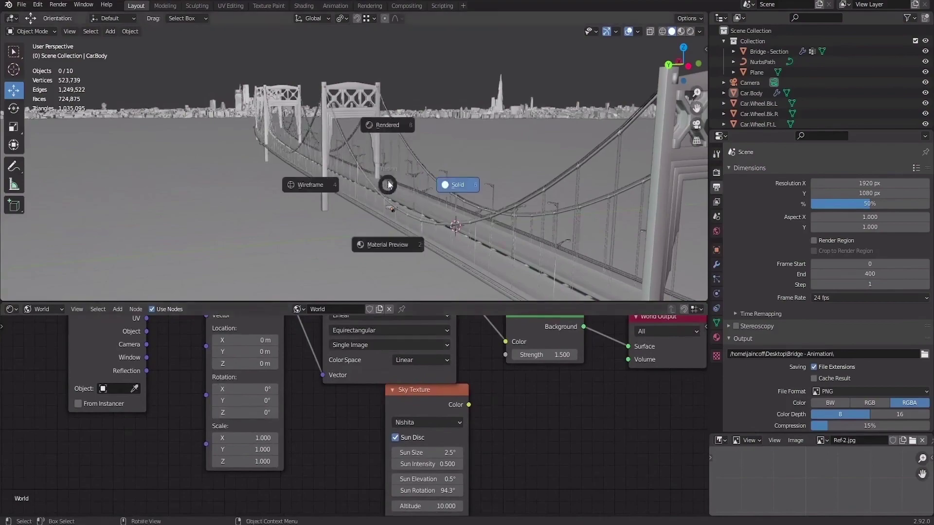
click(389, 141)
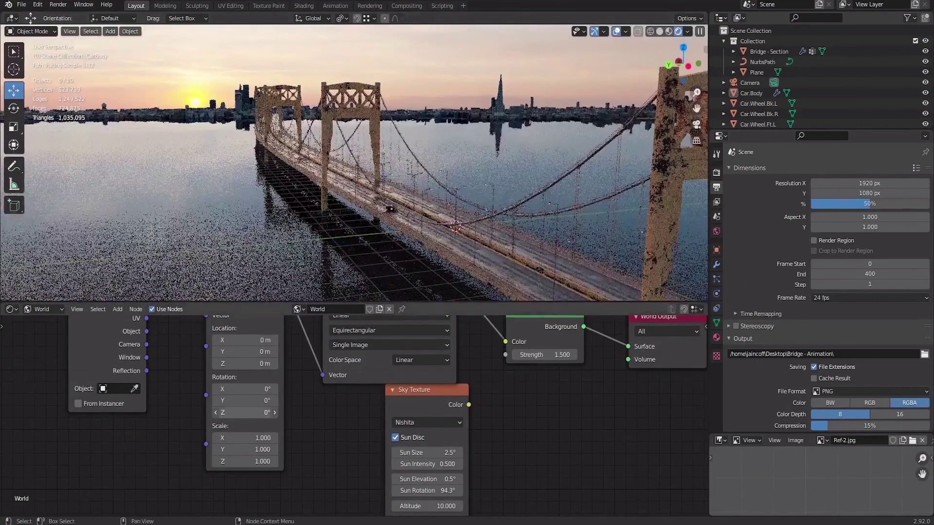
drag(250, 412, 265, 413)
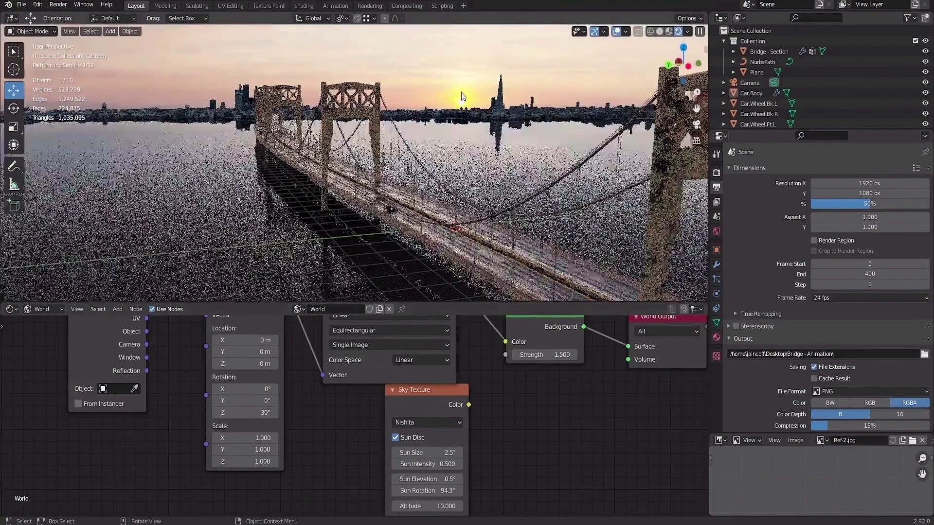
key(KP_0)
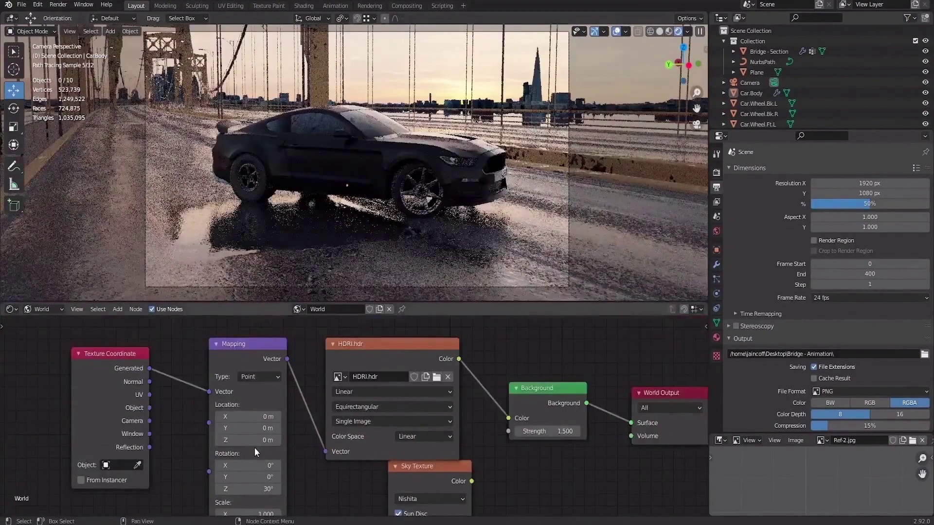
Step: Try a Z location of 0.1 m in the Mapping node to shift the HDRI vertically
scroll(255, 448, up, 1)
double_click(253, 439)
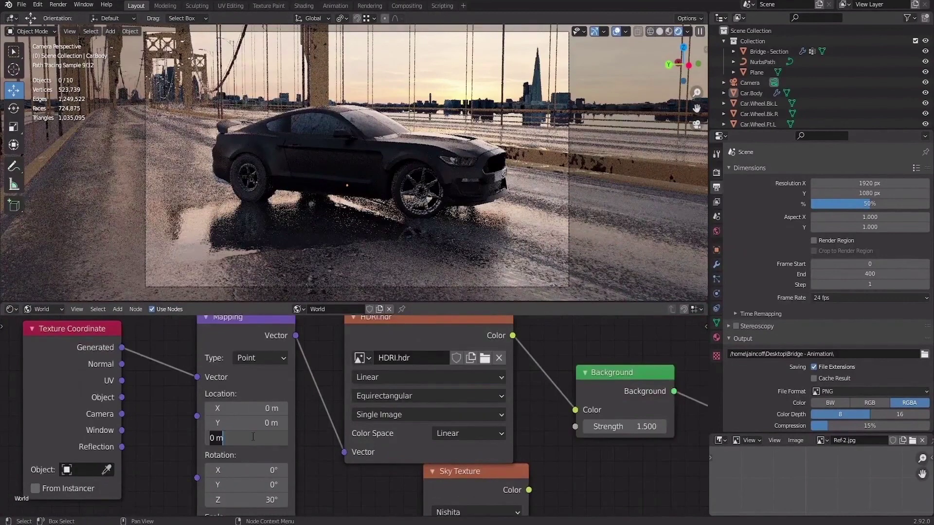
text(0.1)
key(Return)
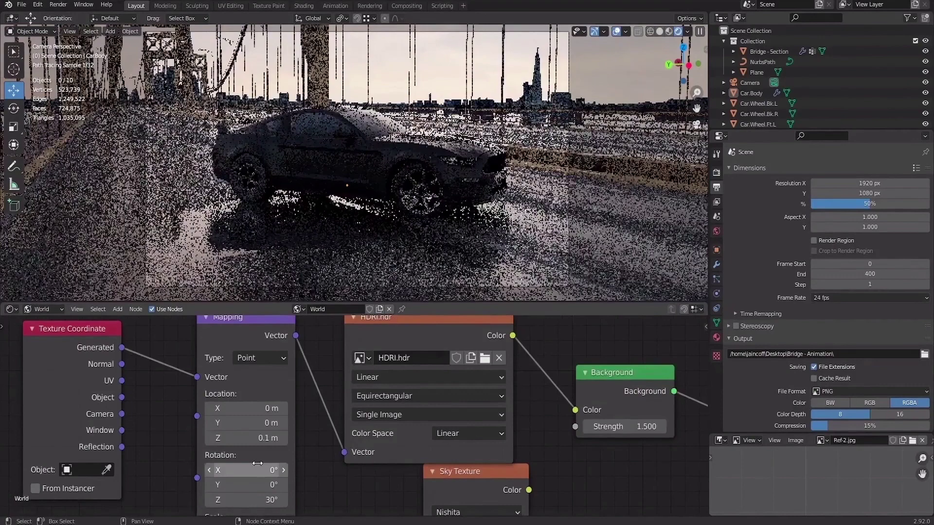
Step: Try a negative Z location of -0.1 m in the Mapping node
double_click(249, 438)
key(Home)
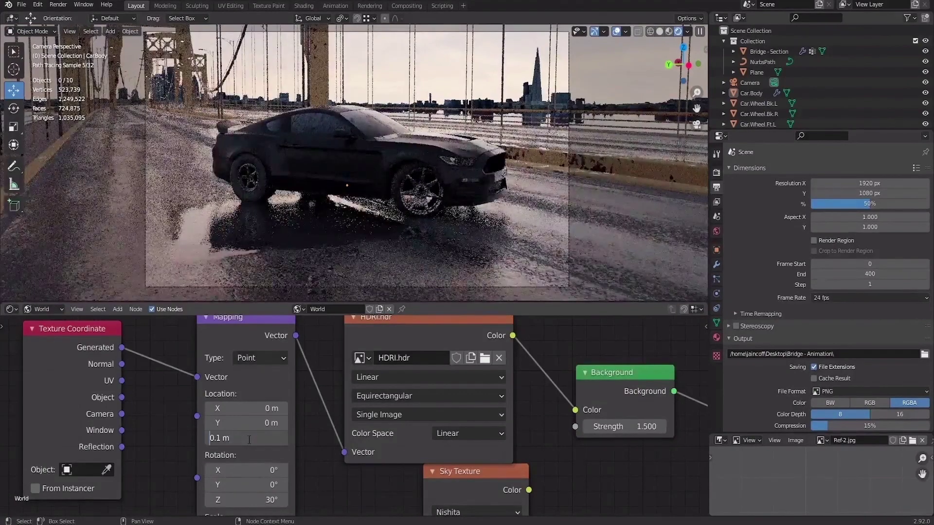
text(-)
key(Return)
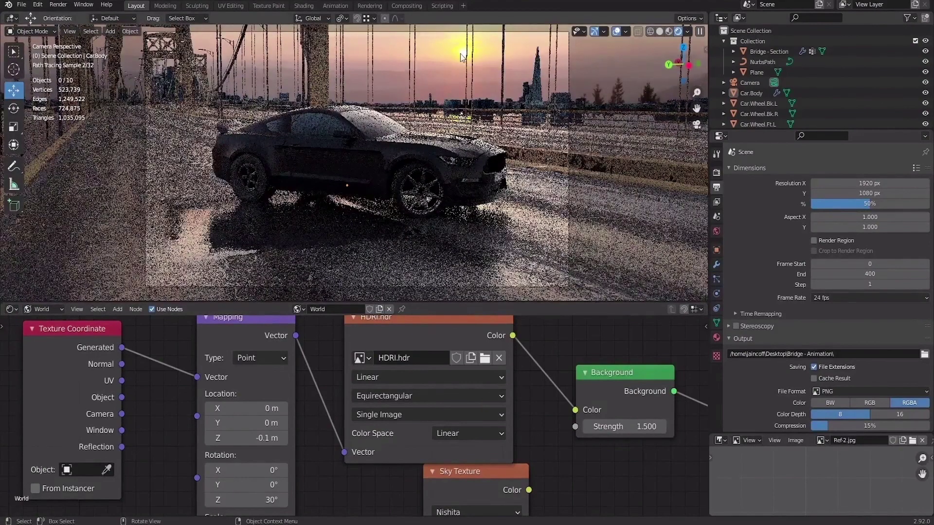
Step: Try a smaller offset by setting the Mapping node's Z location to -0.02 m
double_click(219, 438)
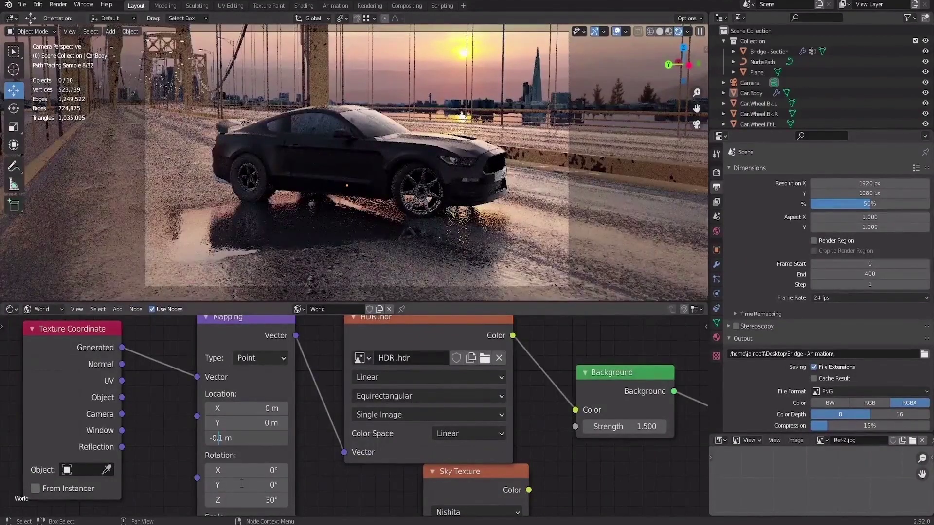
key(Delete)
text(02)
key(Return)
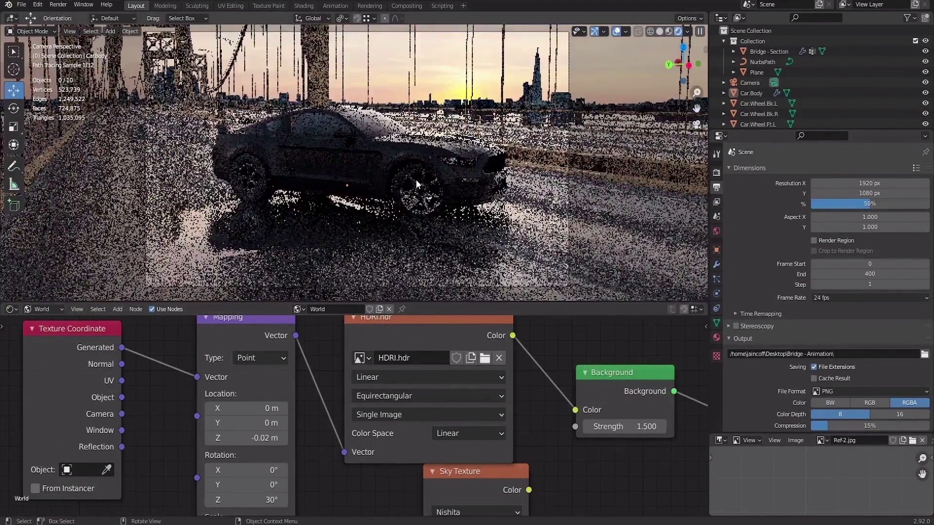
Step: Set the Mapping node's Z location to -0.05 m so the HDRI sun sits above the skyline
click(243, 438)
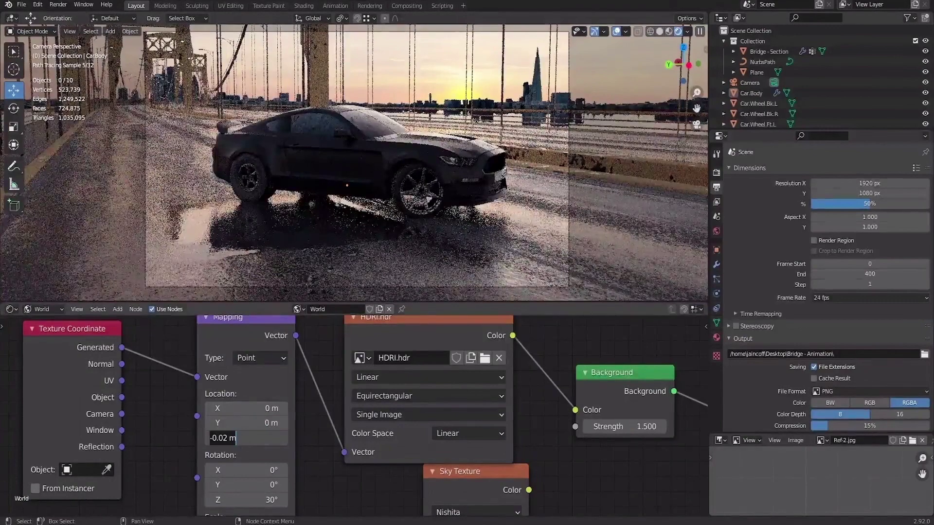
text(-0.05)
key(Return)
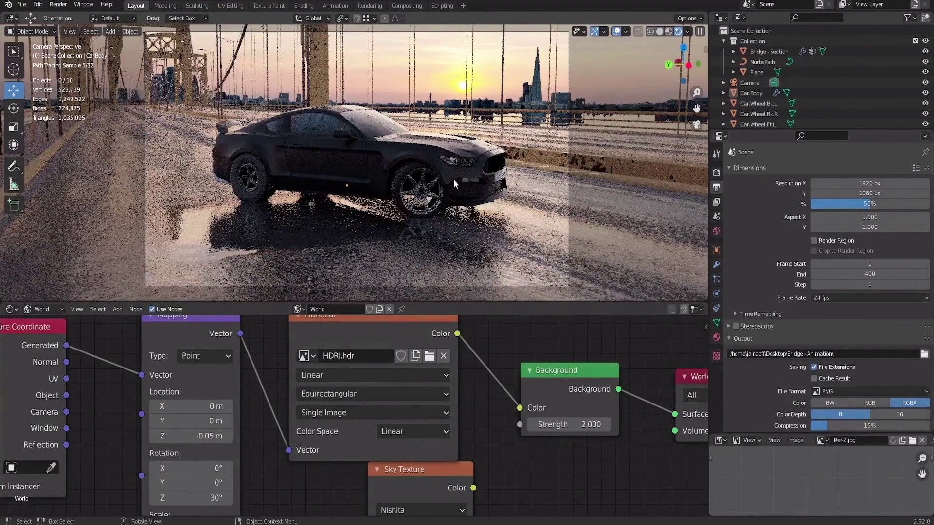
Step: Switch the viewport to solid shading and check the rendered image in the separate render window before returning to the scene
key(z)
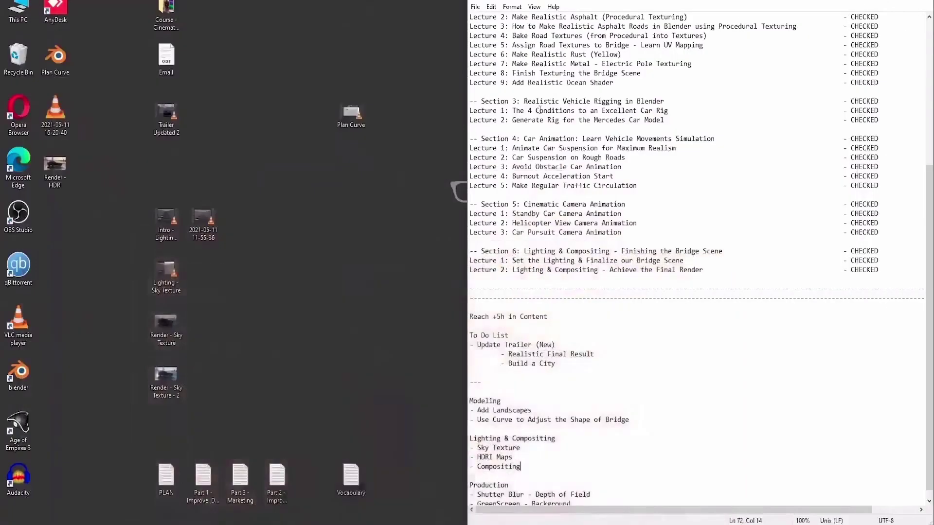
mouse_move(321, 524)
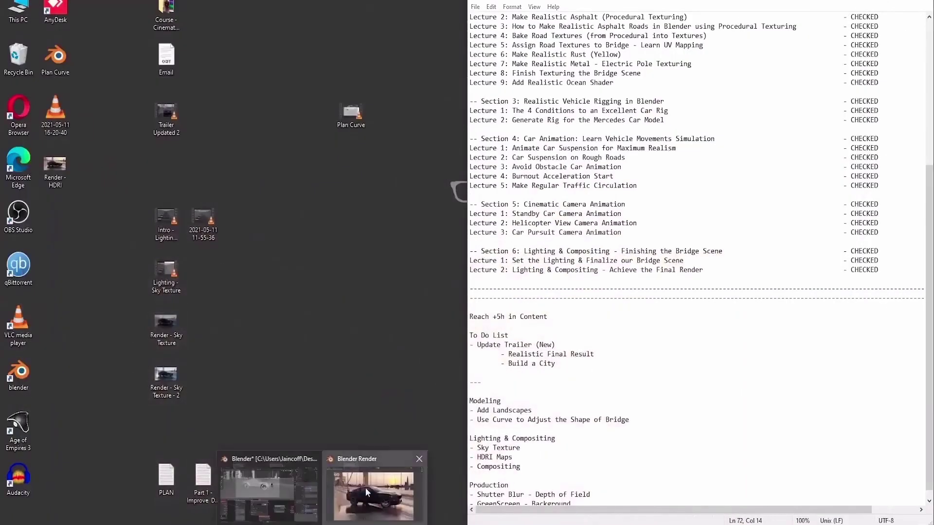
click(366, 488)
click(285, 485)
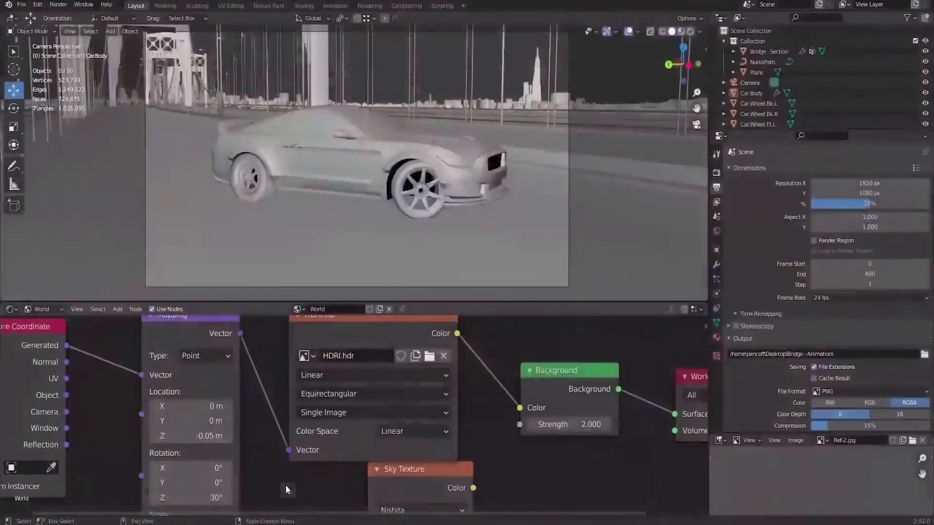
Step: Move the camera along the global Y axis and rotate it about global Z to about -98.6°
click(488, 31)
key(g)
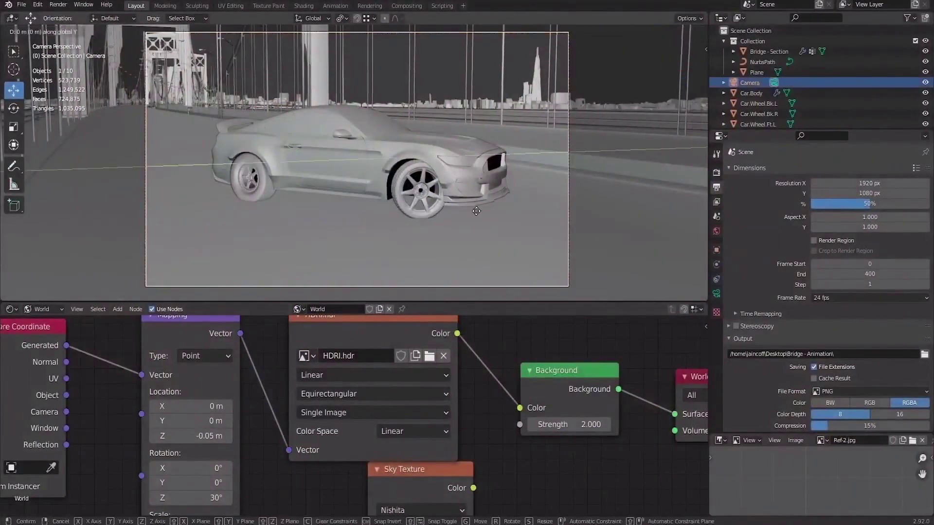
click(607, 251)
key(r)
key(z)
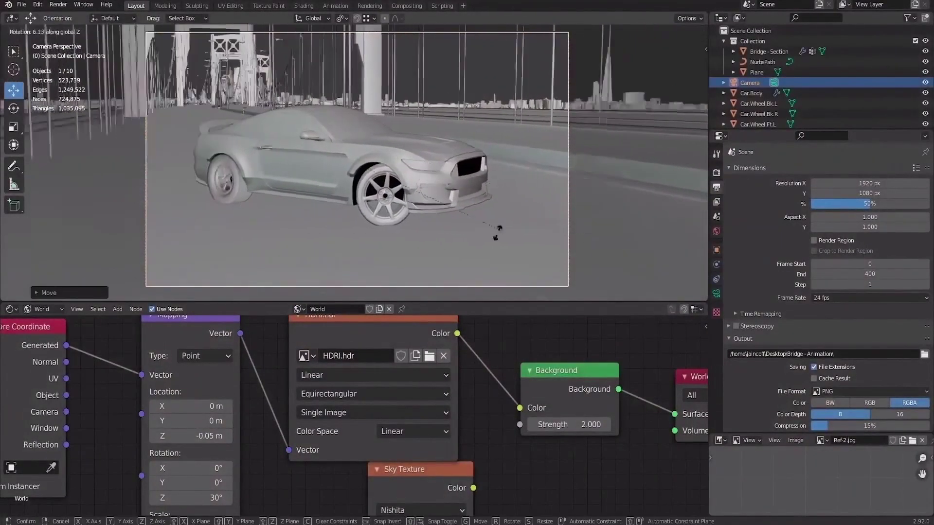
click(503, 249)
Step: Reposition the camera along the global X and Y axes, to about X -4.2 m and Y 24.9 m
key(g)
key(x)
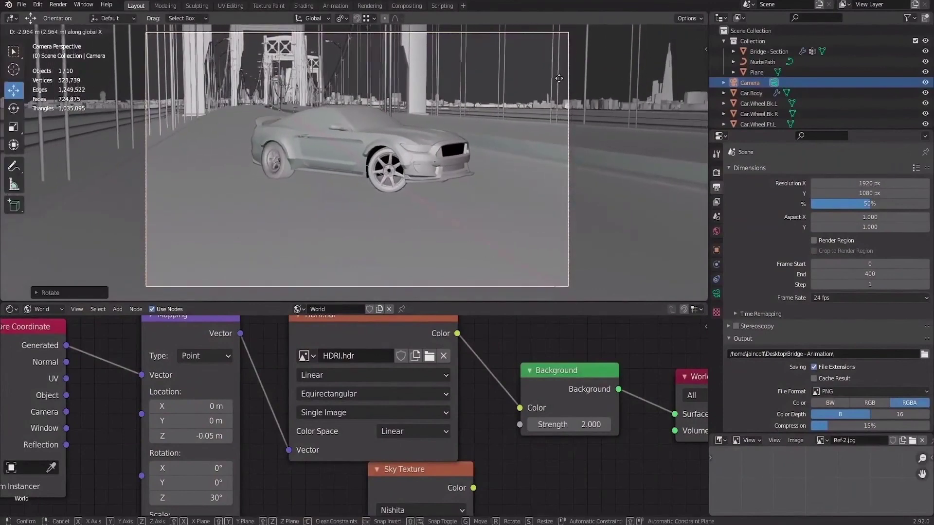
click(550, 107)
key(g)
key(y)
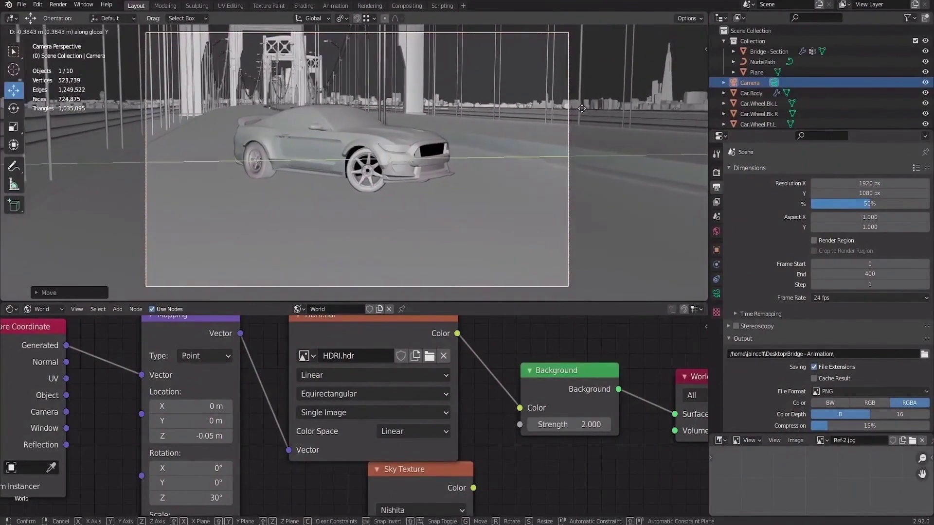
click(594, 144)
Step: Tilt the camera to an X rotation of 87.6° and lower it to a Z location of about 7.58 m
key(n)
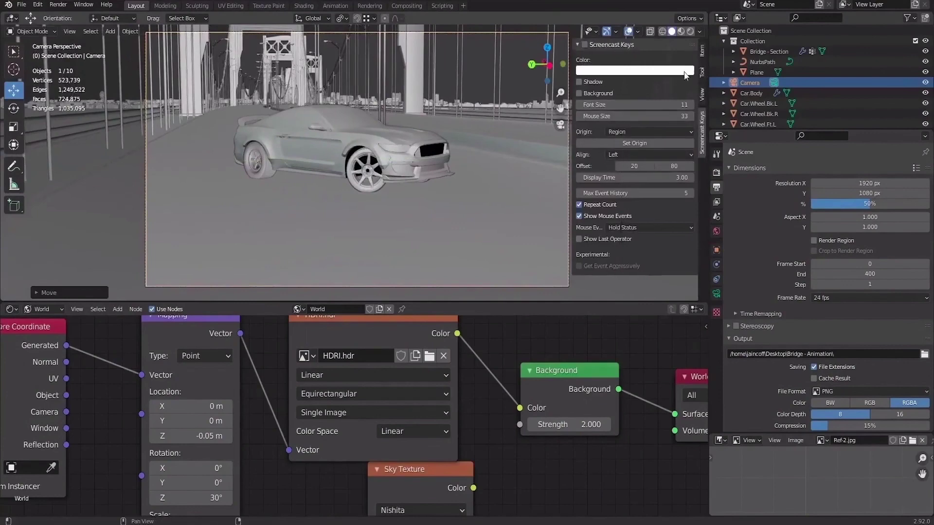
click(702, 50)
drag(633, 112, 647, 113)
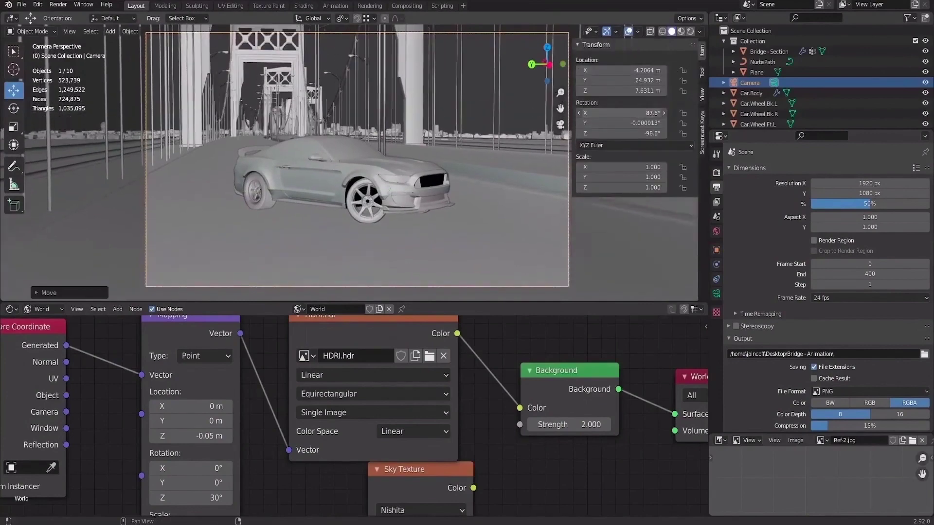
key(g)
key(z)
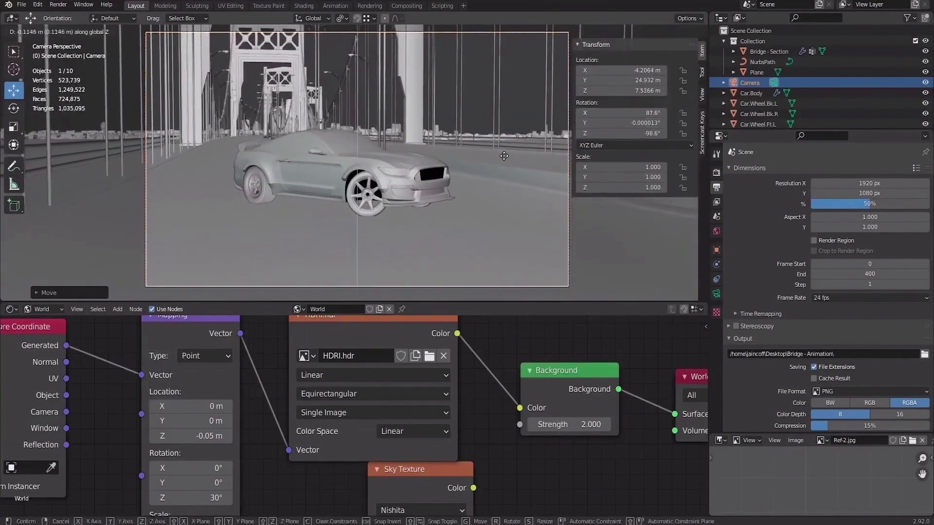
click(504, 151)
Step: Deselect everything, switch the viewport to rendered shading, and set the Mapping node's Z rotation to 10°
key(a)
key(alt+a)
key(z)
click(383, 107)
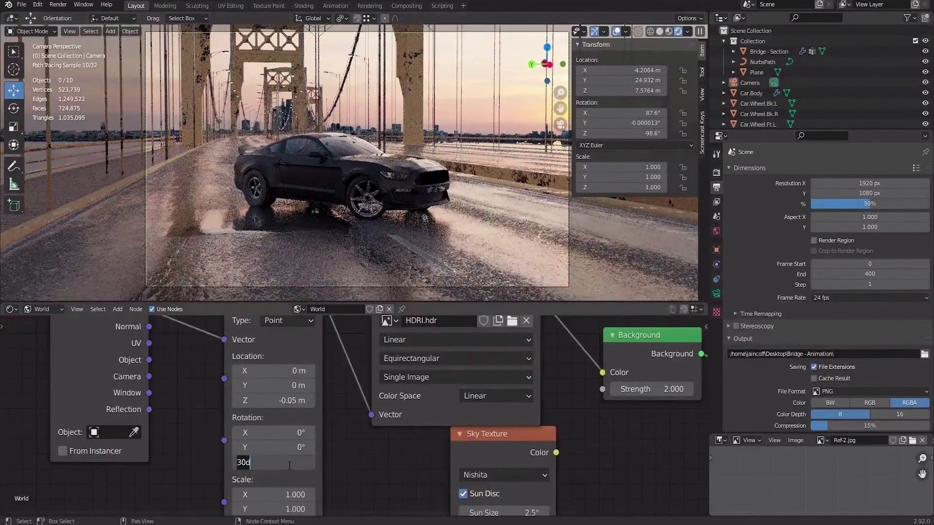
key(Return)
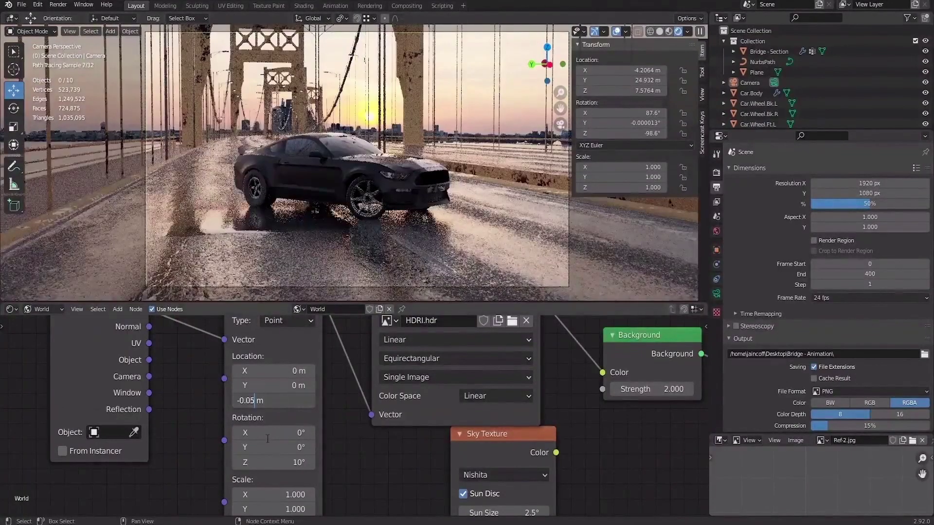
Step: Set the Mapping node's Z location to -0.03 m to lower the HDRI sun toward the horizon
key(BackSpace)
text(3)
key(Return)
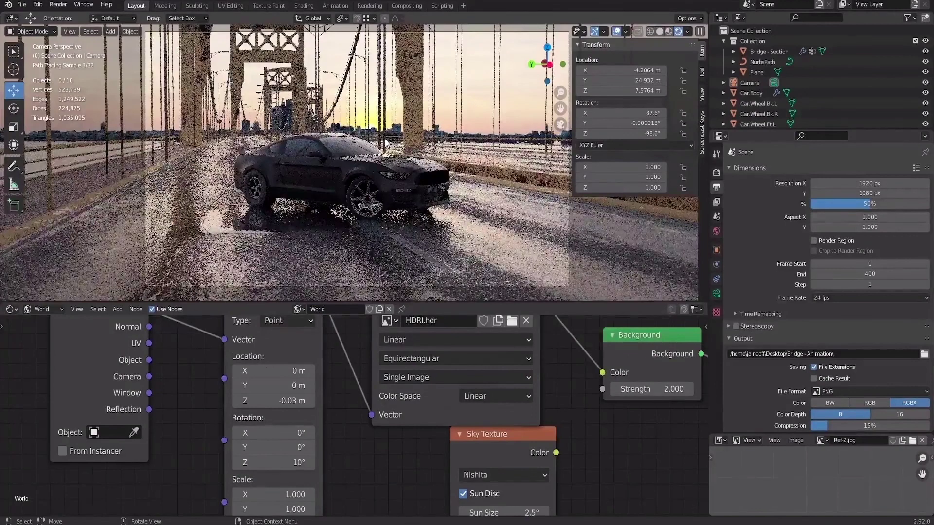
shift+middle_drag(373, 150, 374, 153)
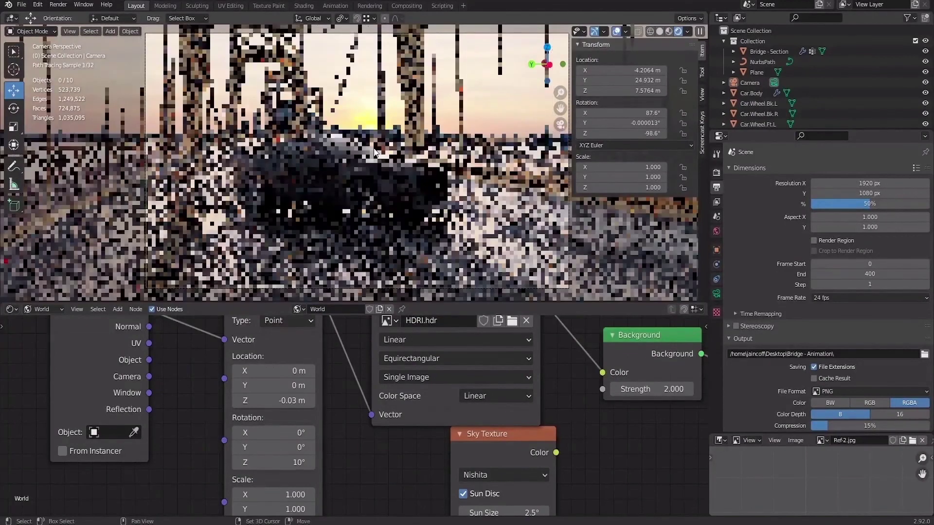